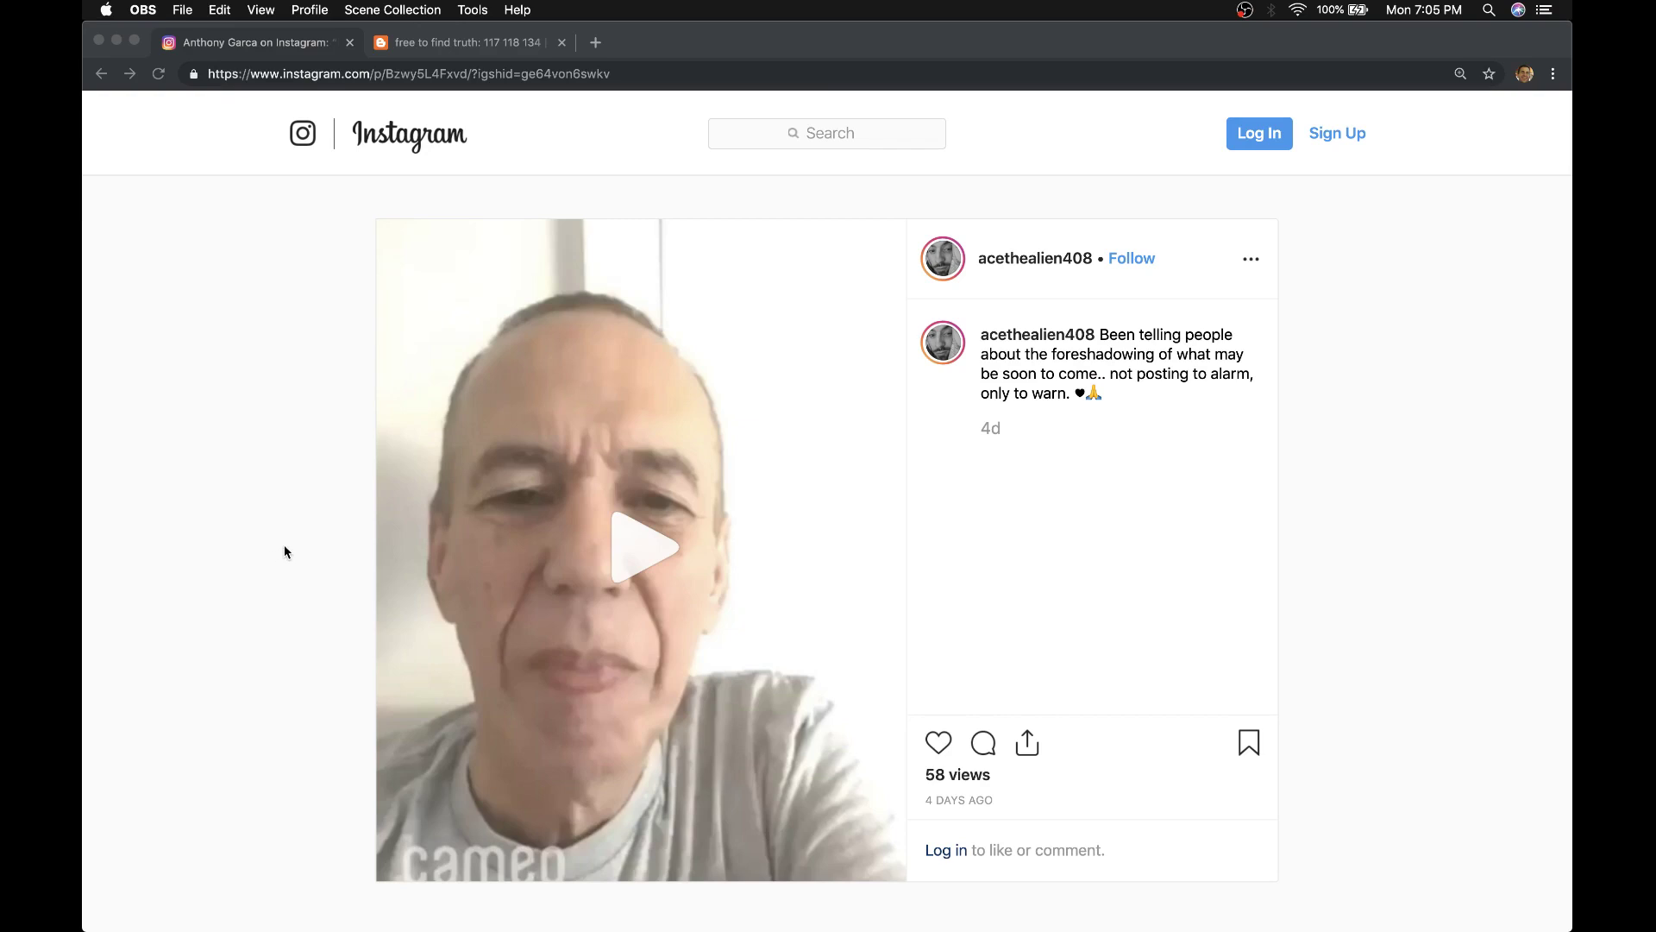
pyautogui.click(283, 545)
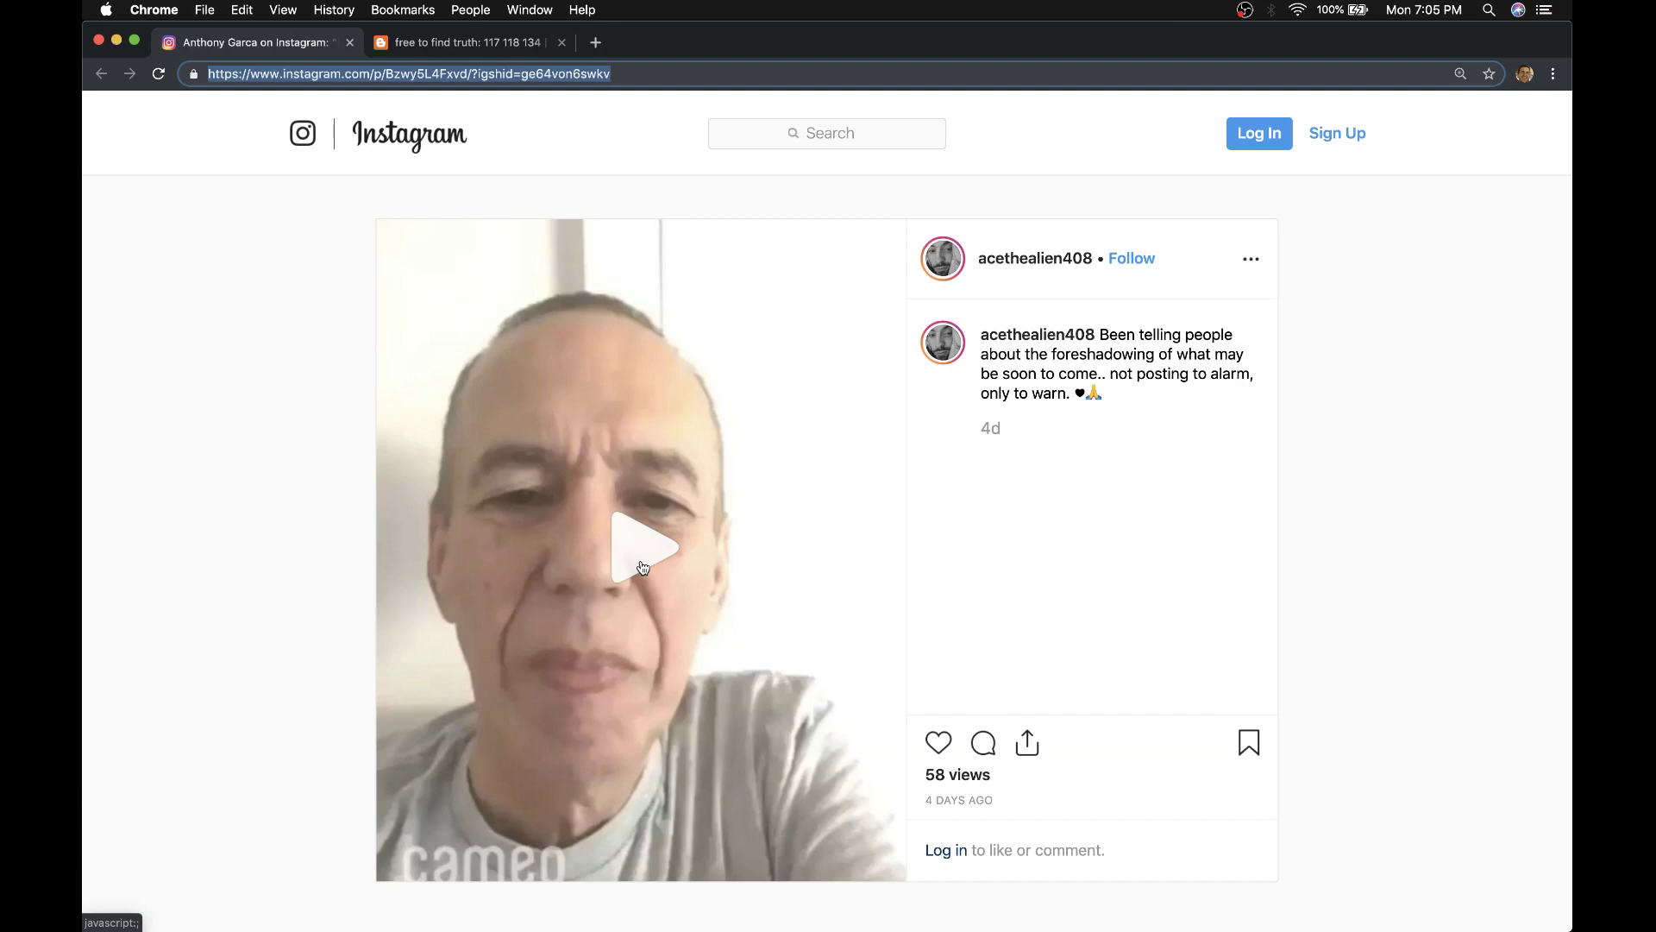
# - Play the Gilbert Gottfried video, then mute the computer's sound
pyautogui.click(641, 566)
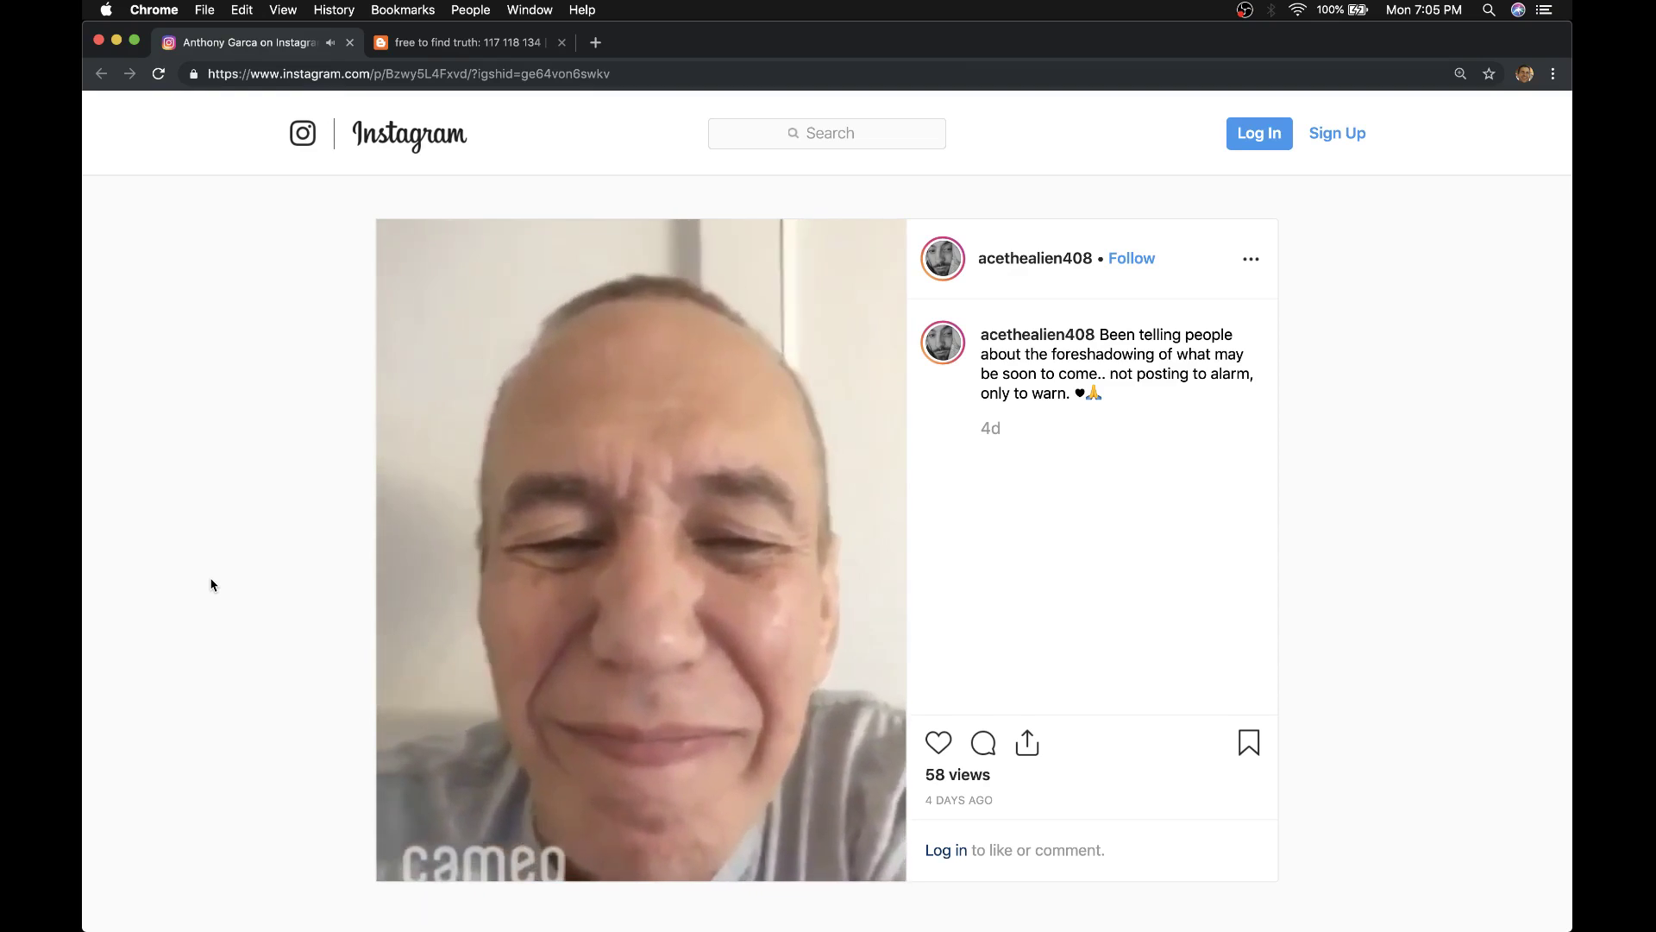
pyautogui.press('XF86AudioMute')
pyautogui.click(466, 41)
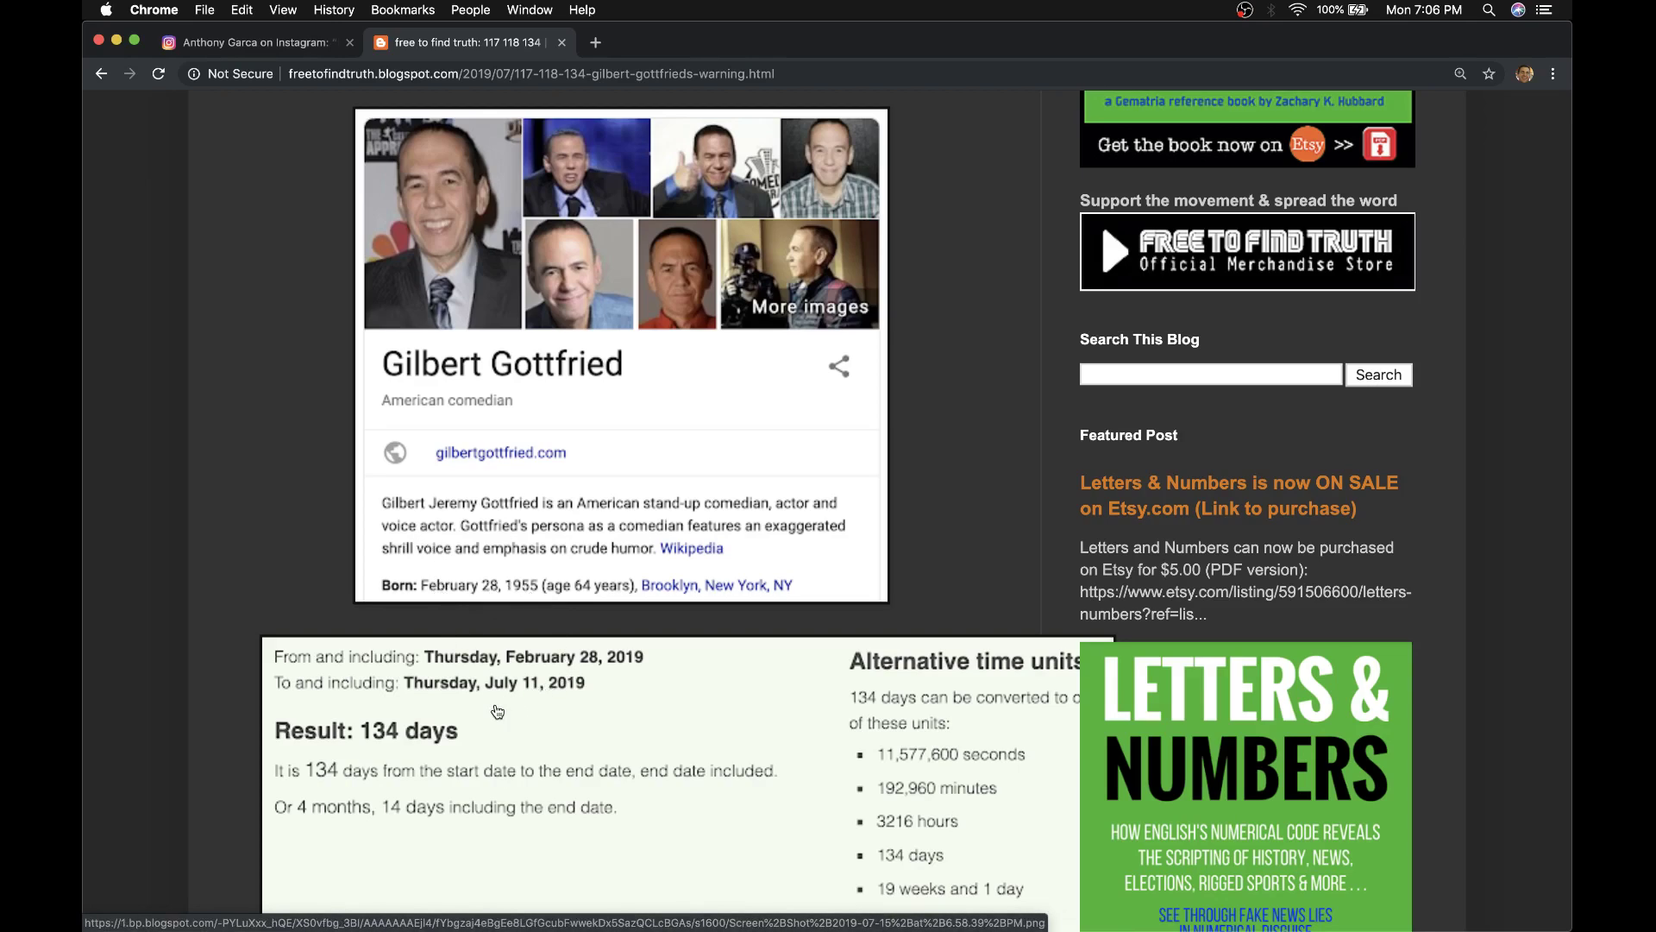
pyautogui.scroll(-3, 549, 707)
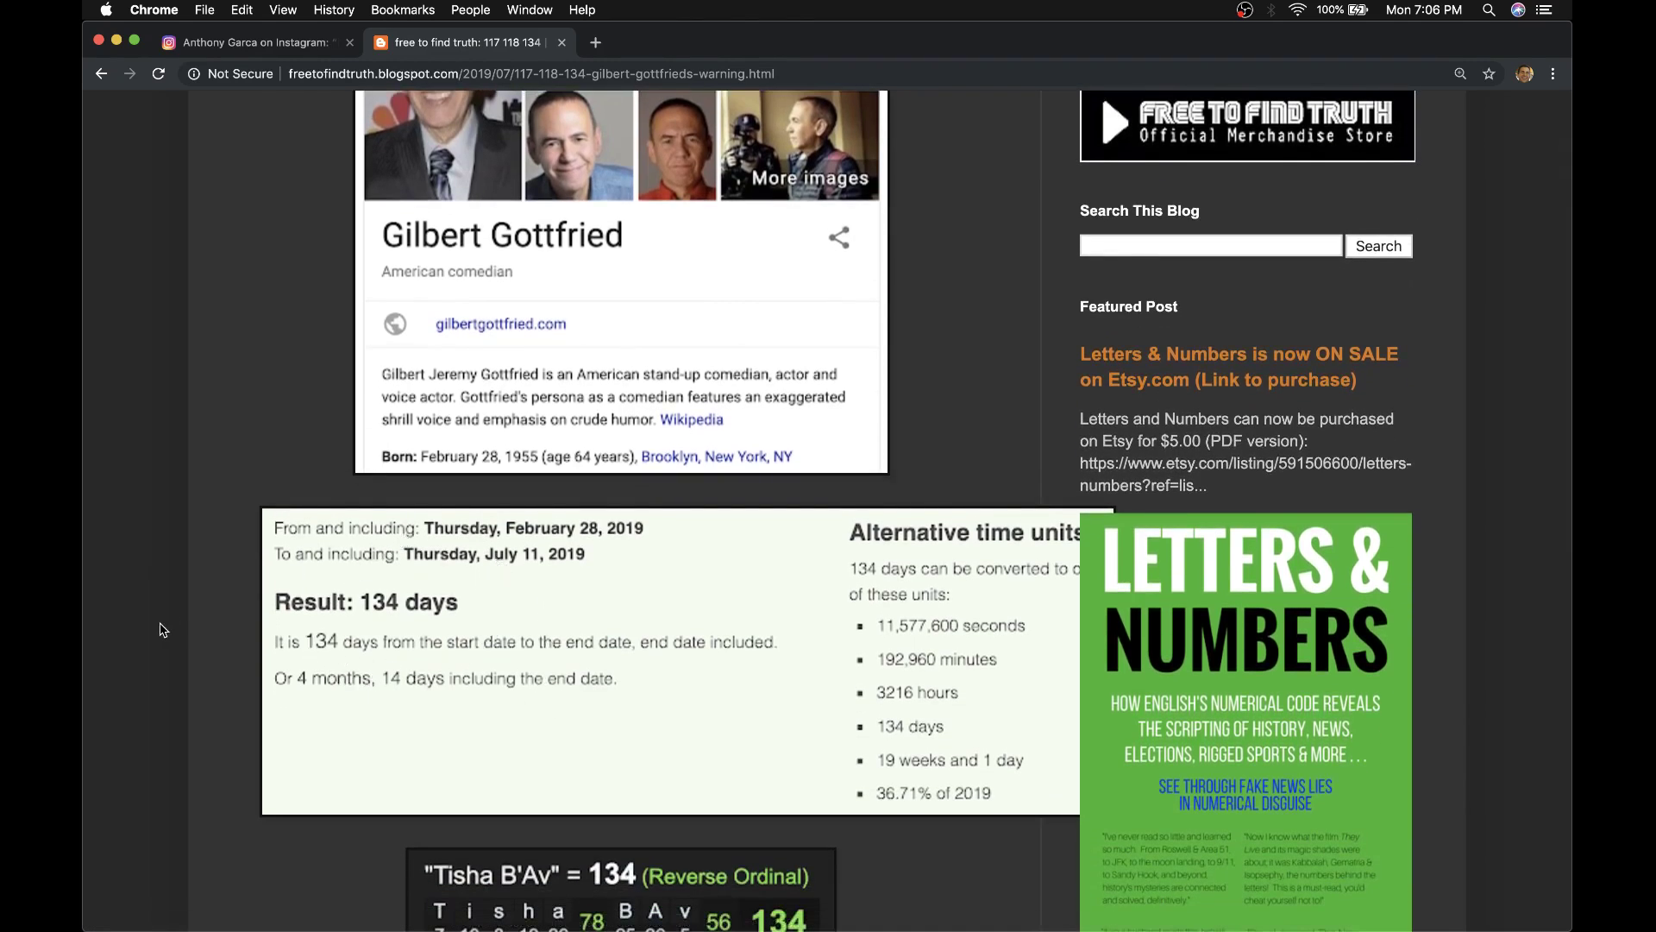
pyautogui.scroll(-5, 91, 632)
pyautogui.scroll(-1, 92, 634)
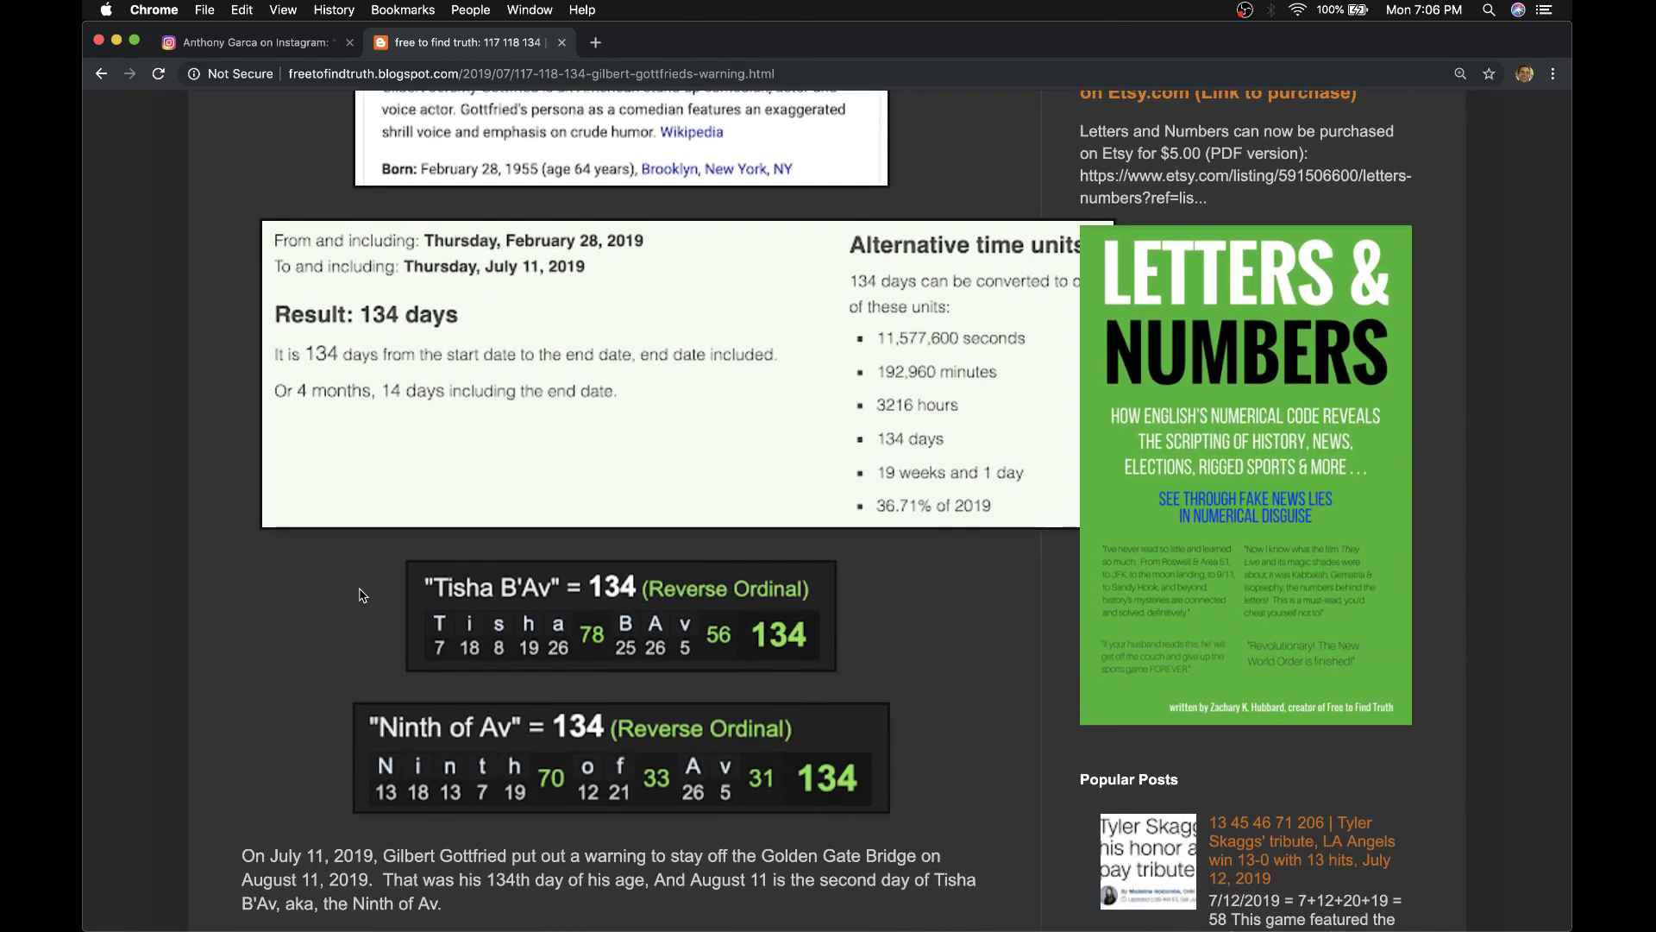
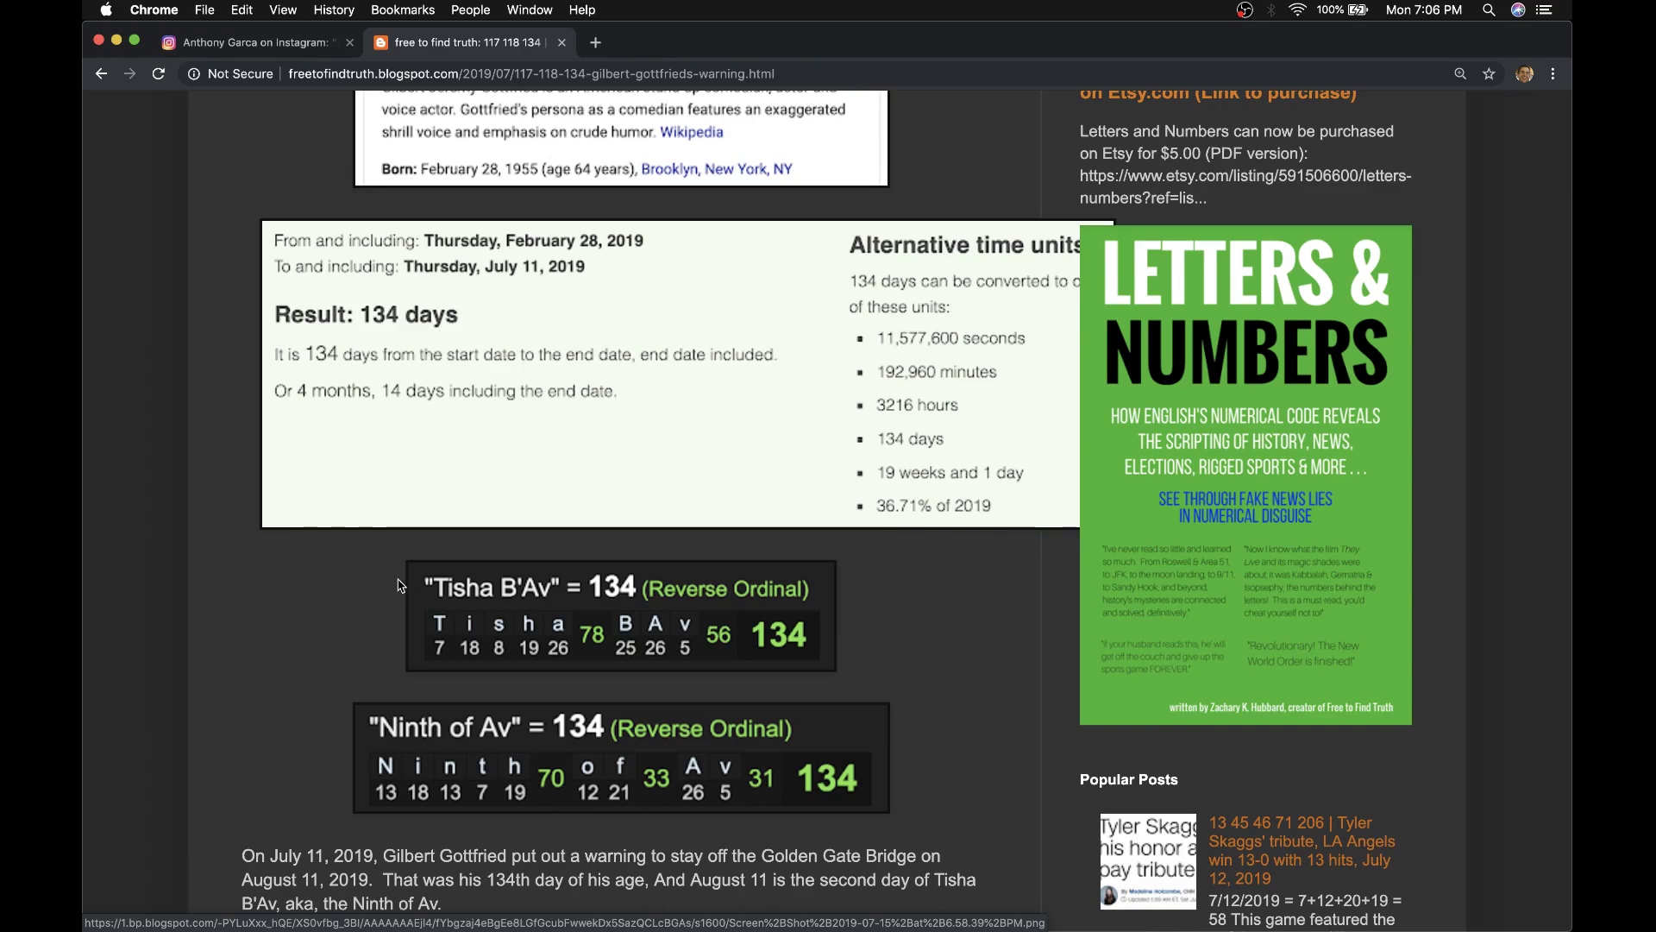
pyautogui.scroll(-5, 166, 610)
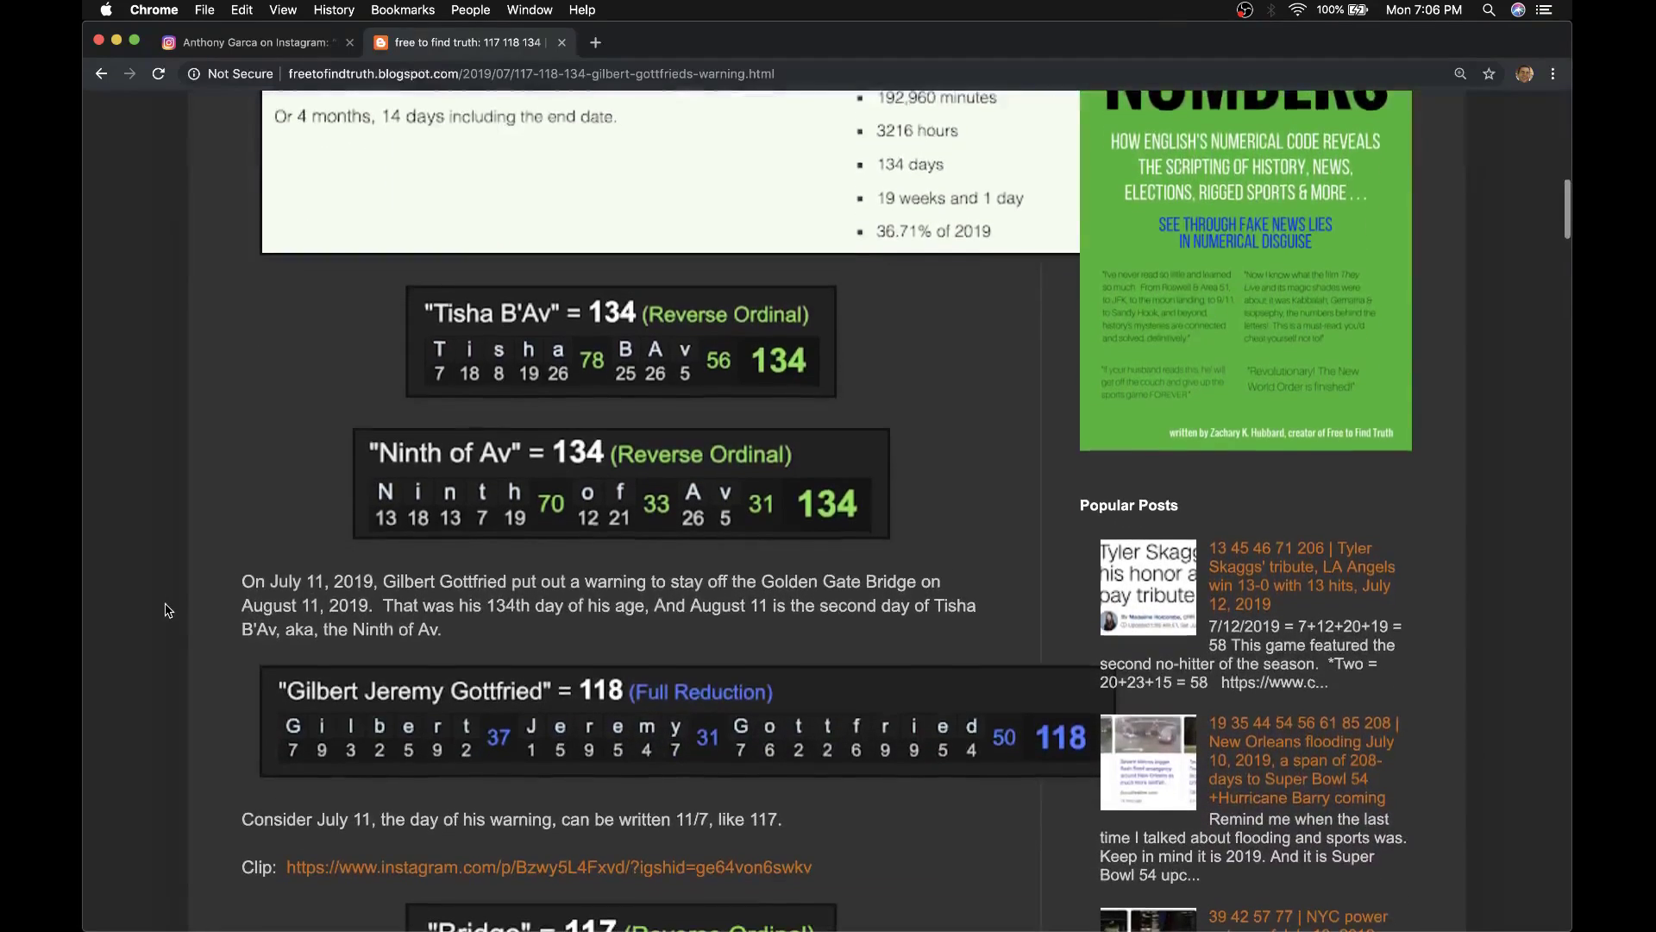
pyautogui.scroll(-2, 165, 610)
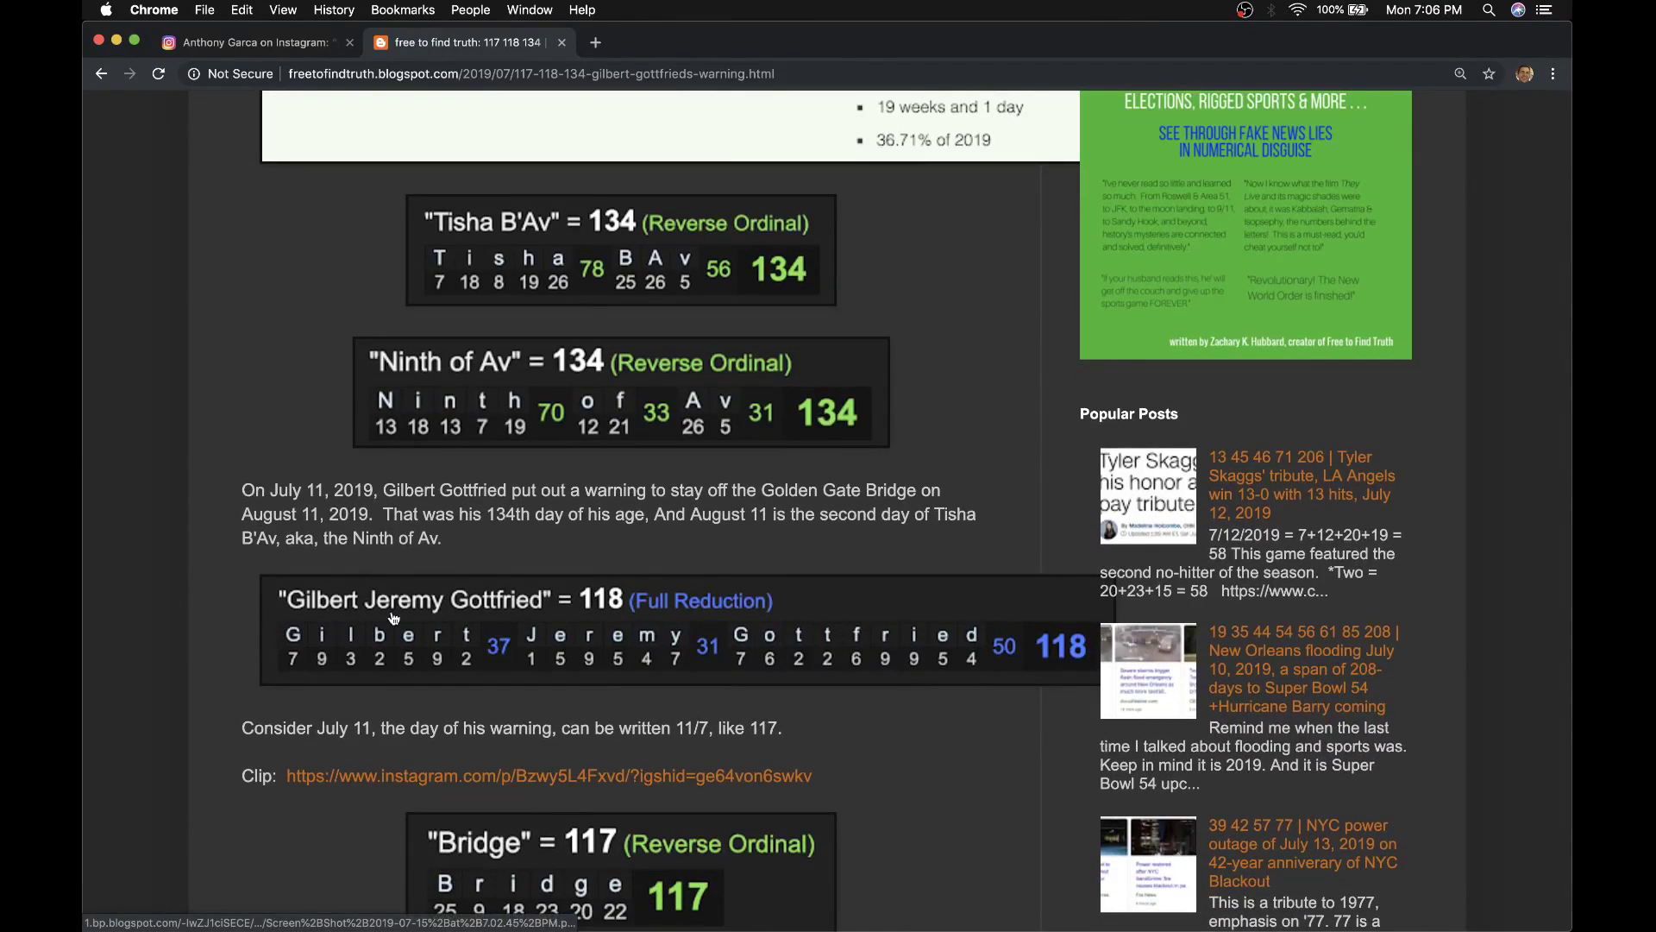
pyautogui.scroll(10, 451, 613)
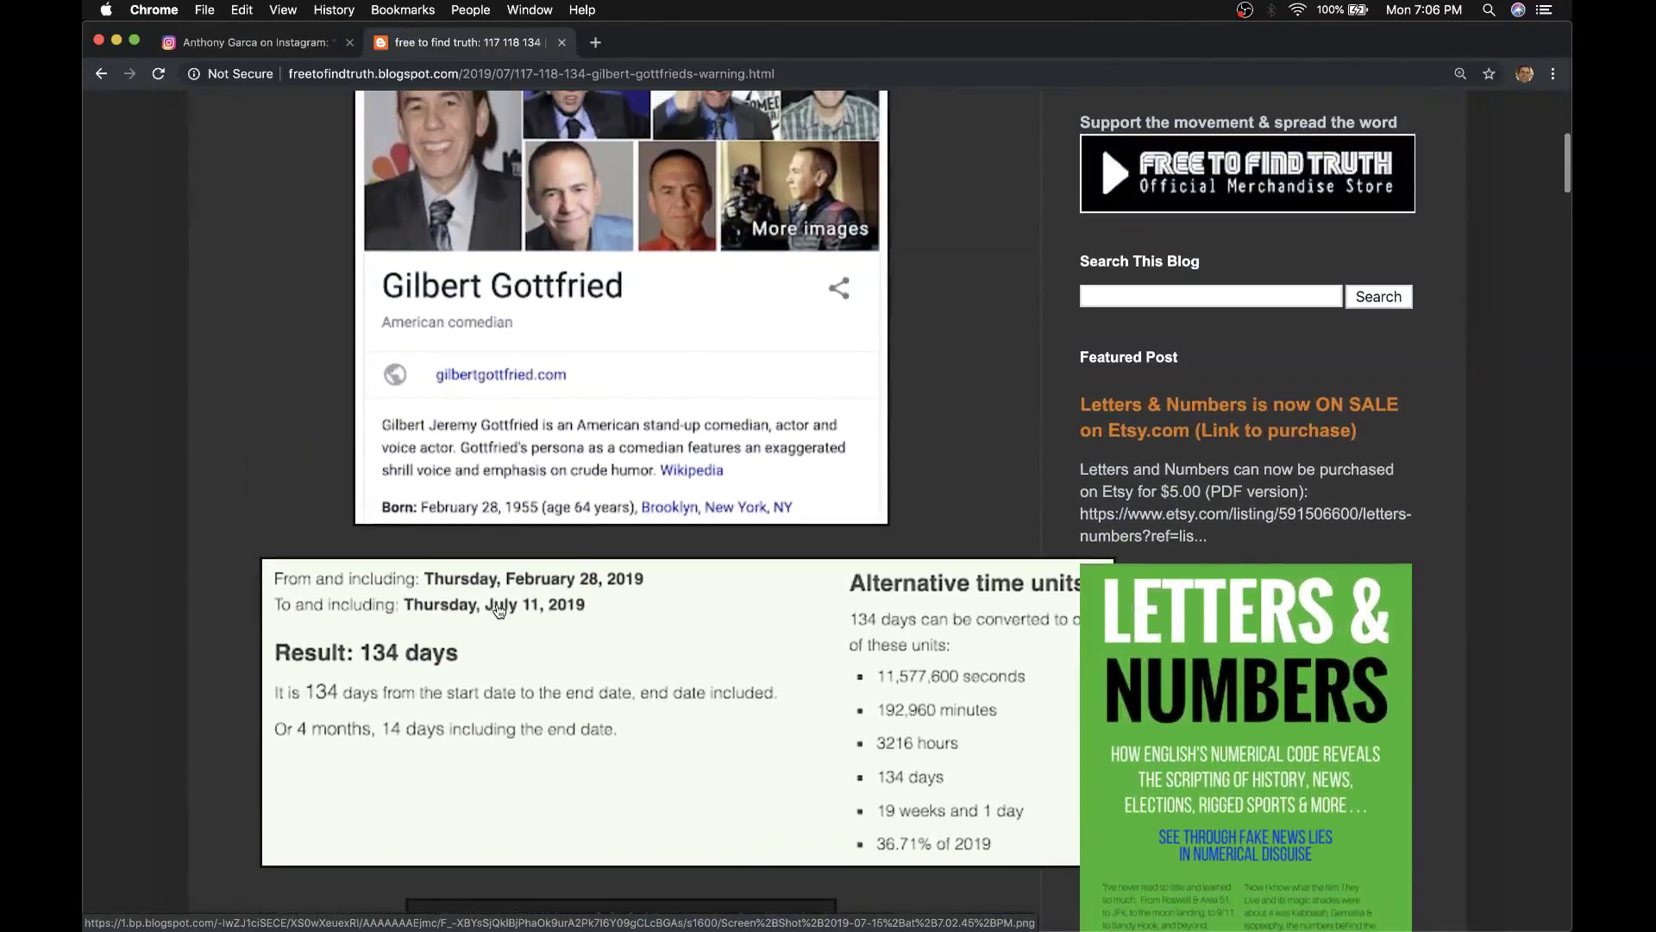
# - View and close the enlarged Gilbert Gottfried image, then bring OBS Studio to the front
pyautogui.click(519, 453)
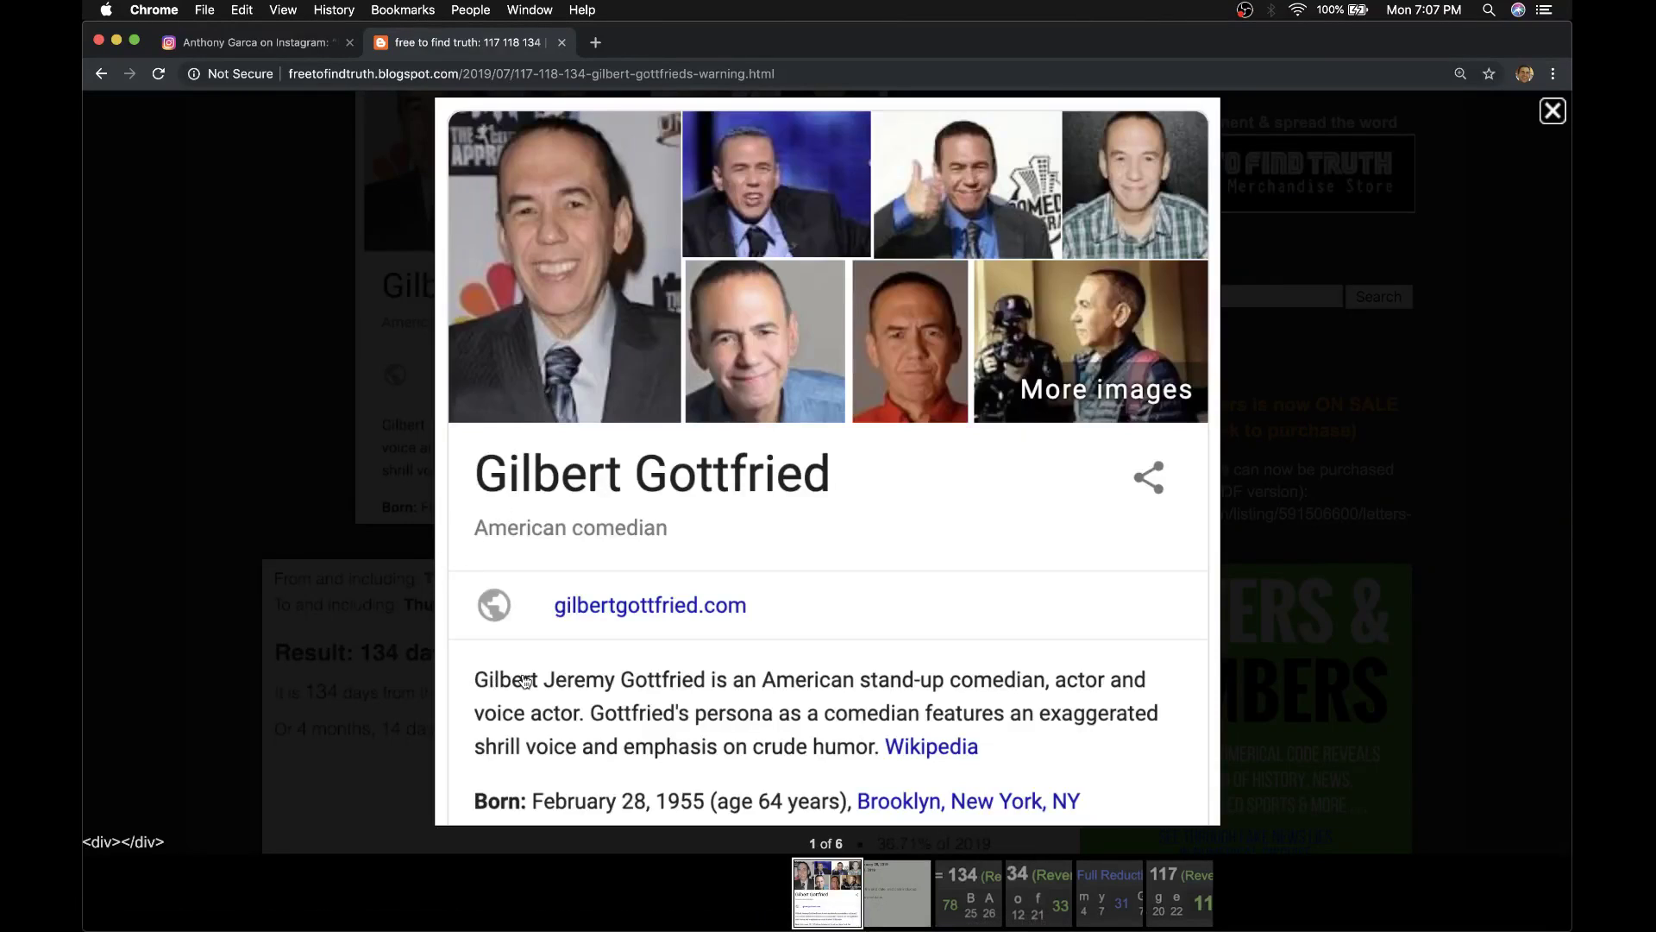
pyautogui.click(114, 625)
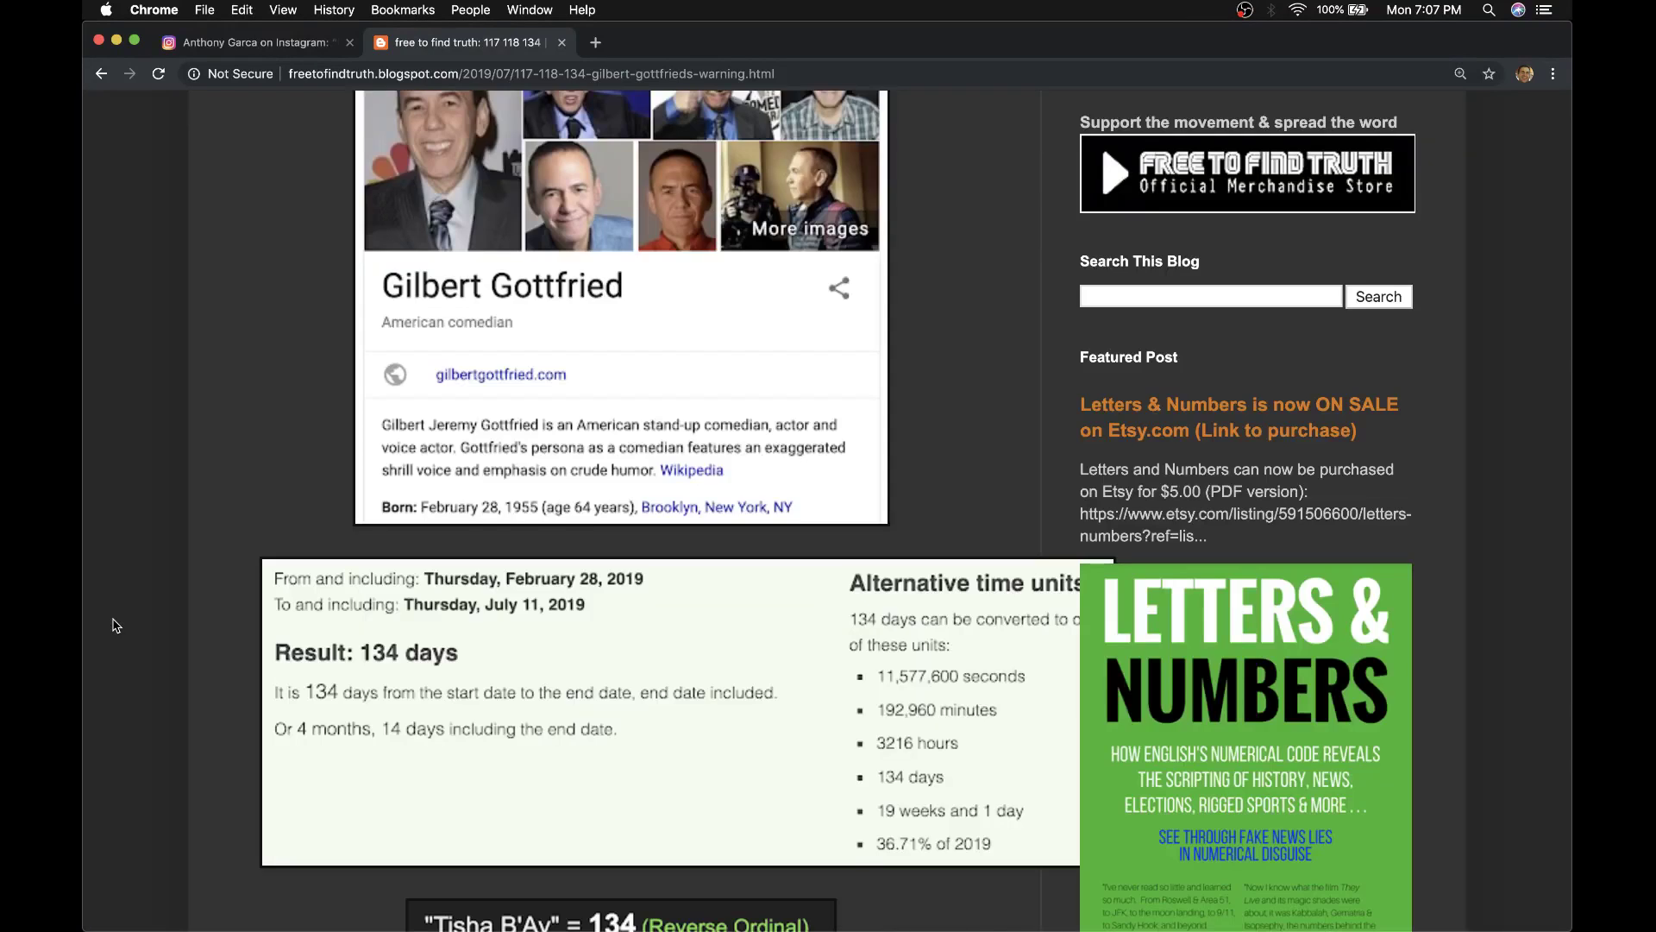
pyautogui.scroll(-10, 114, 624)
pyautogui.scroll(-4, 115, 626)
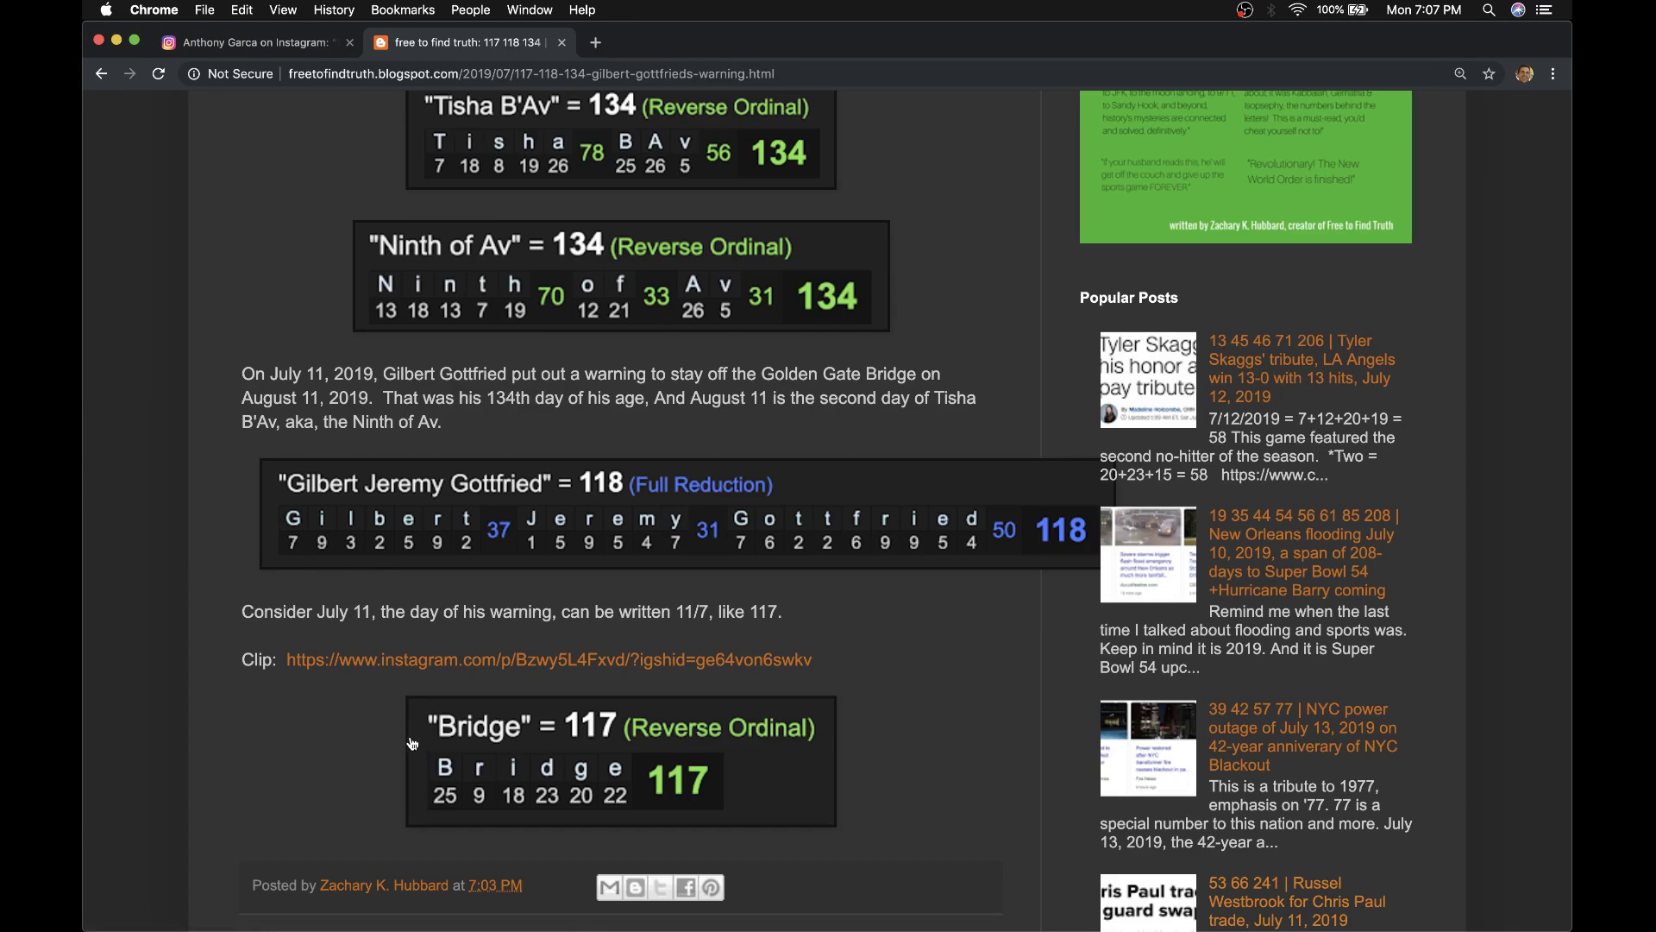
pyautogui.scroll(1, 188, 549)
pyautogui.scroll(3, 187, 548)
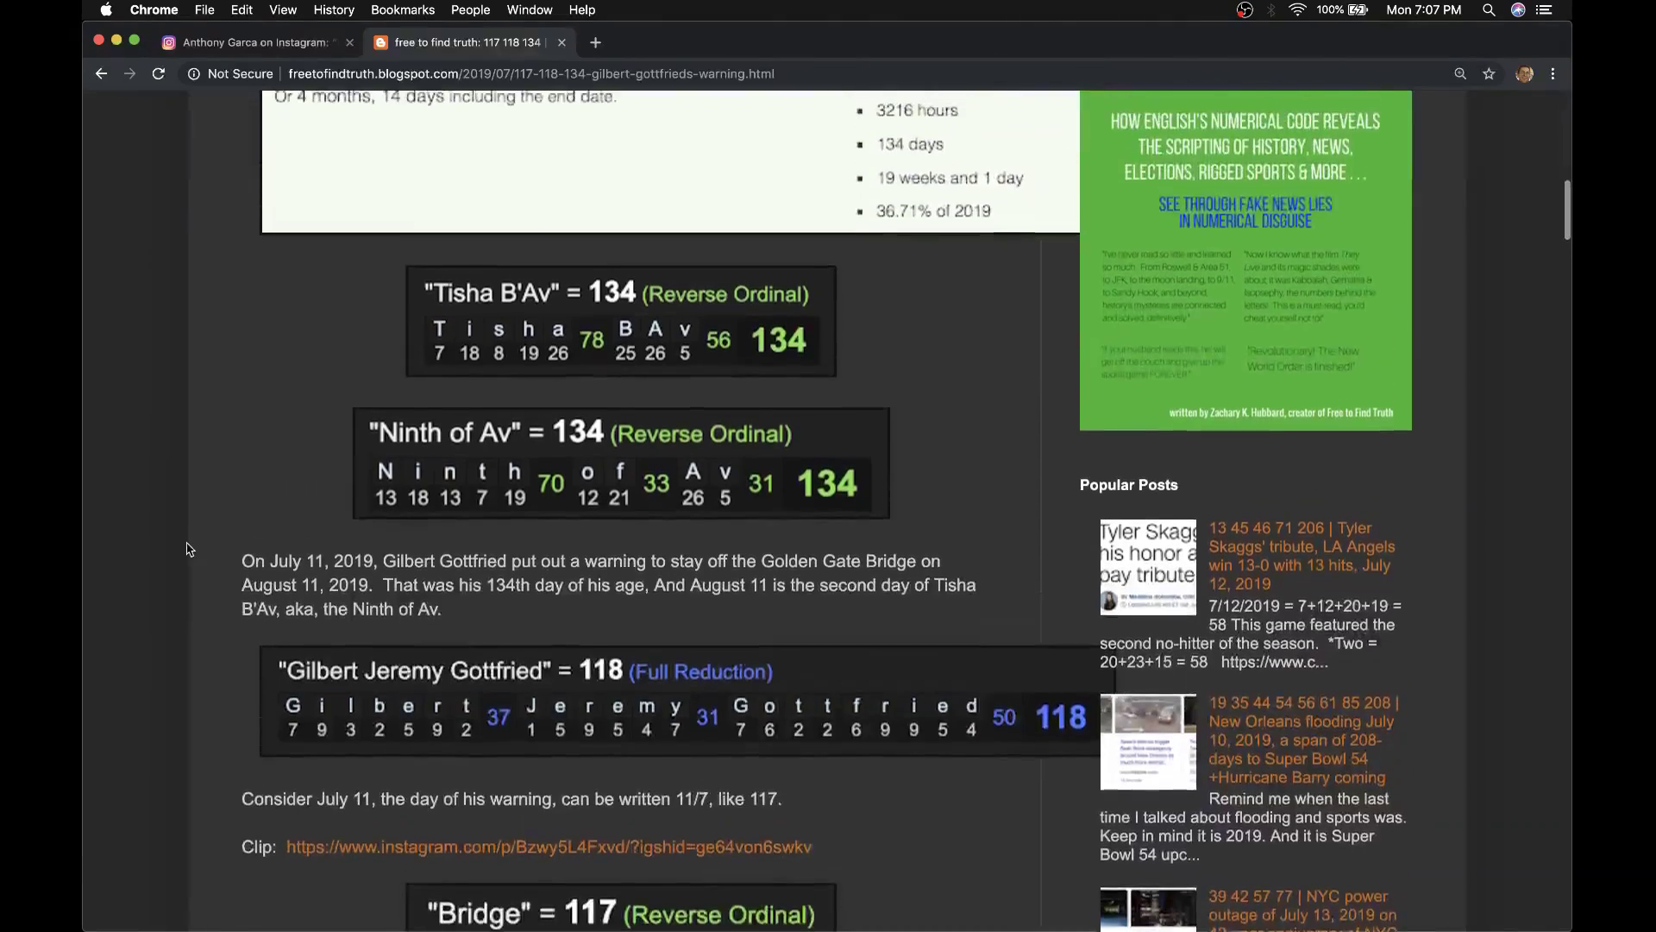
pyautogui.scroll(2, 189, 550)
pyautogui.scroll(2, 187, 548)
pyautogui.scroll(2, 187, 549)
pyautogui.scroll(2, 188, 549)
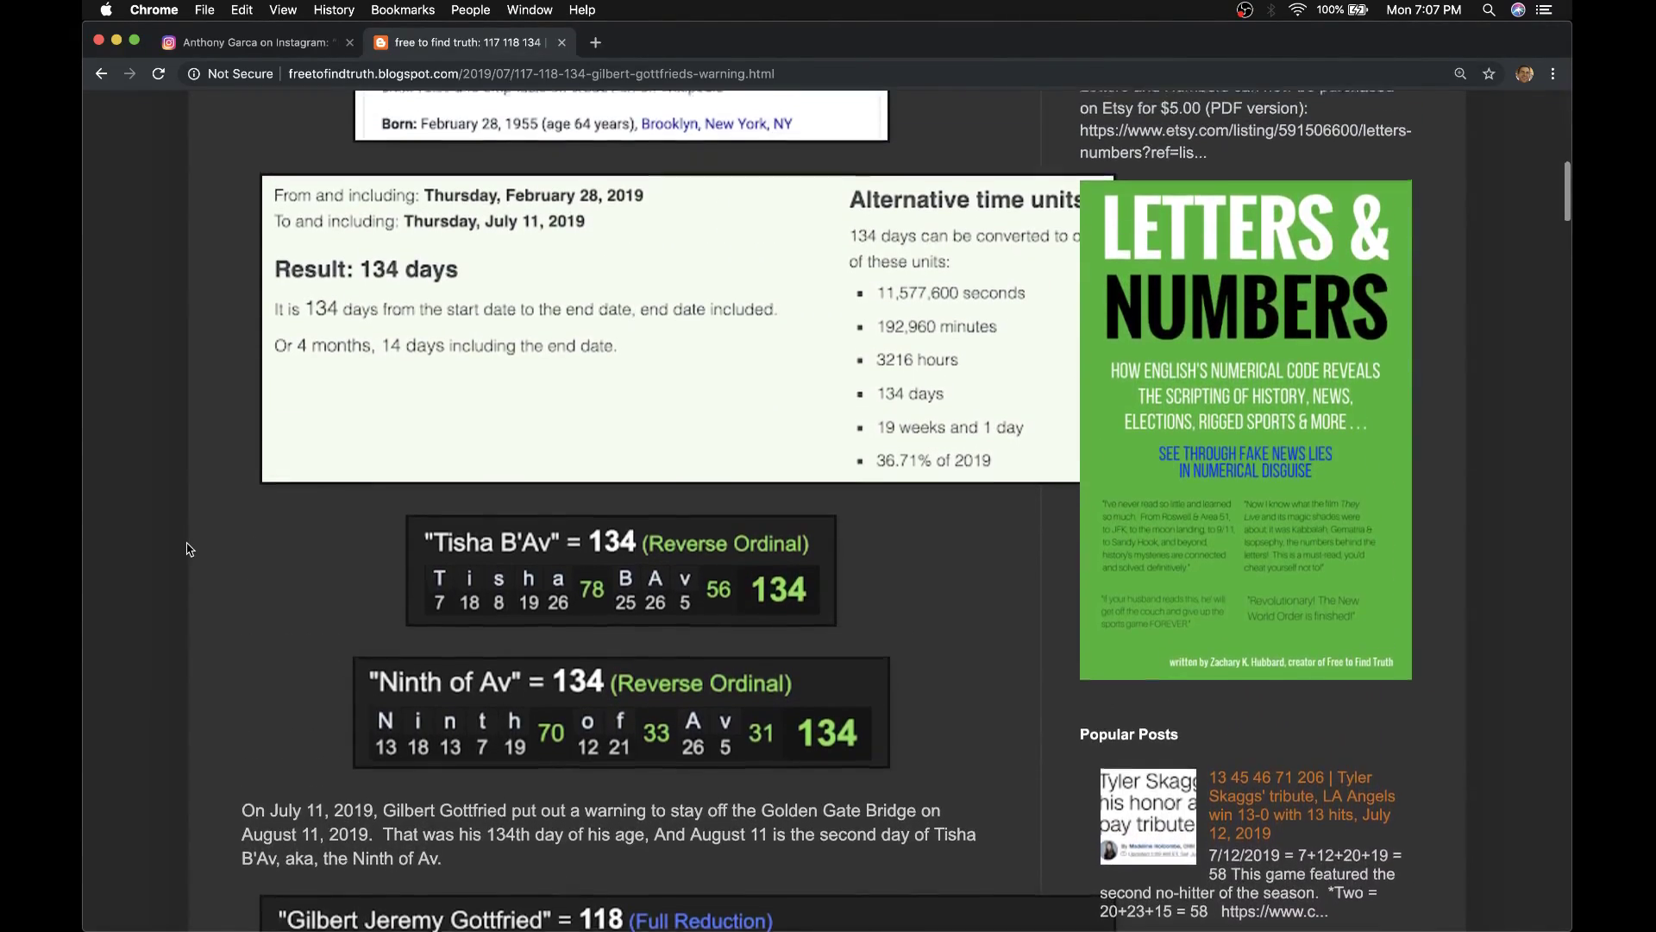
pyautogui.scroll(3, 188, 549)
pyautogui.scroll(1, 188, 549)
pyautogui.scroll(2, 188, 549)
pyautogui.scroll(3, 188, 548)
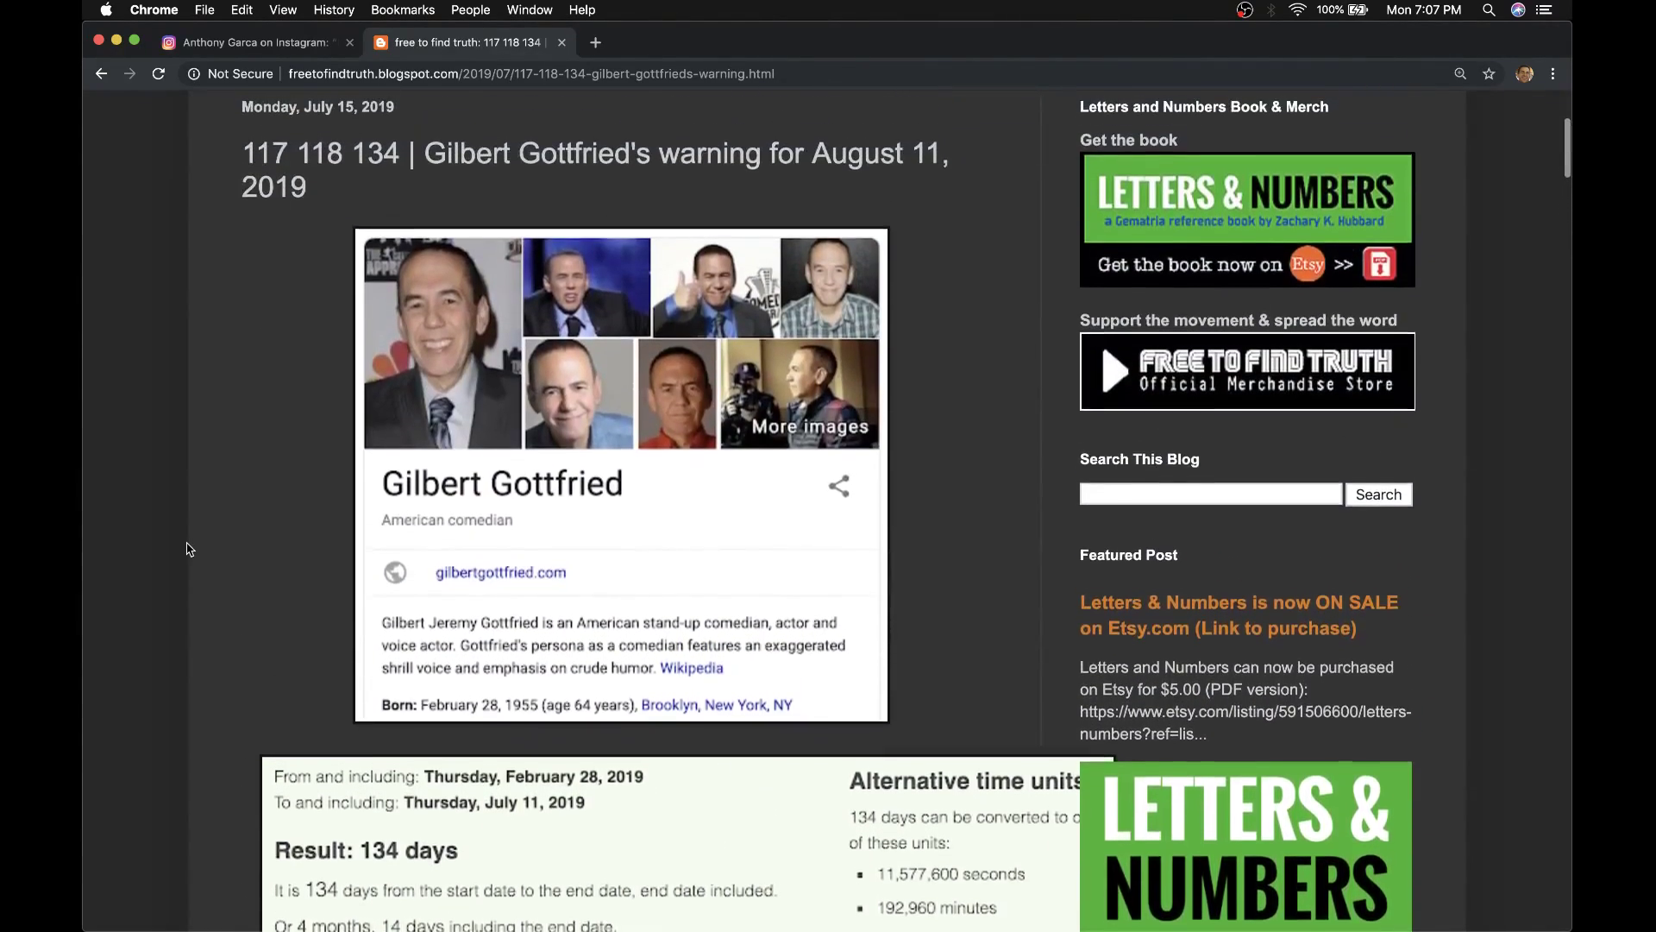
pyautogui.scroll(1, 188, 548)
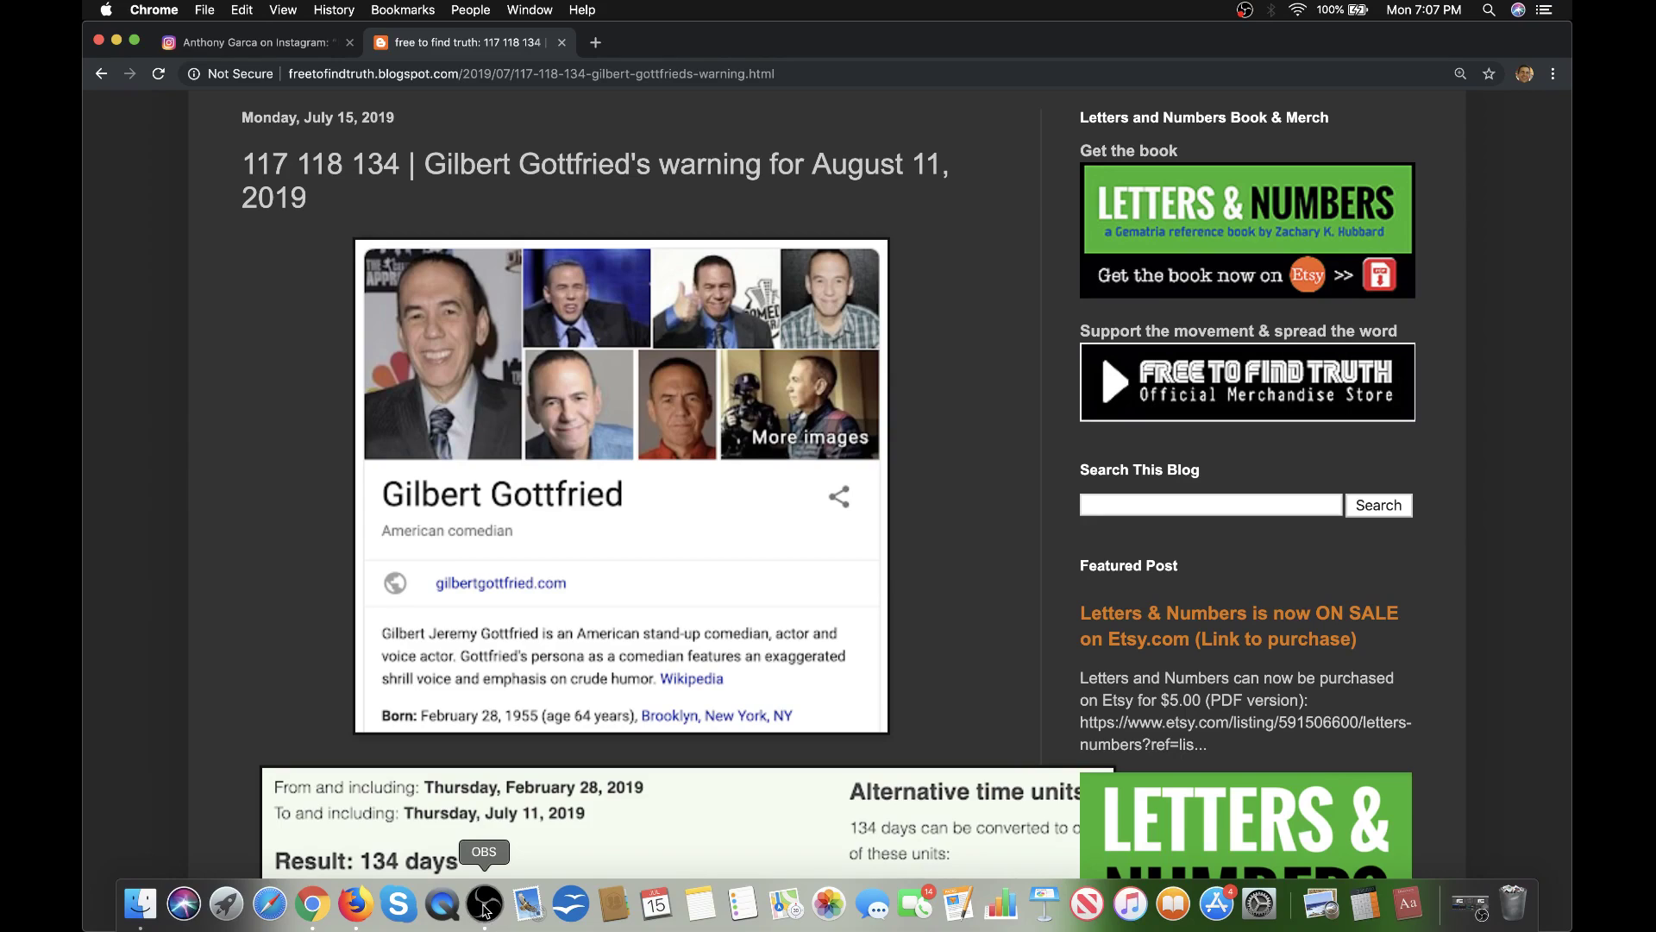
pyautogui.click(485, 904)
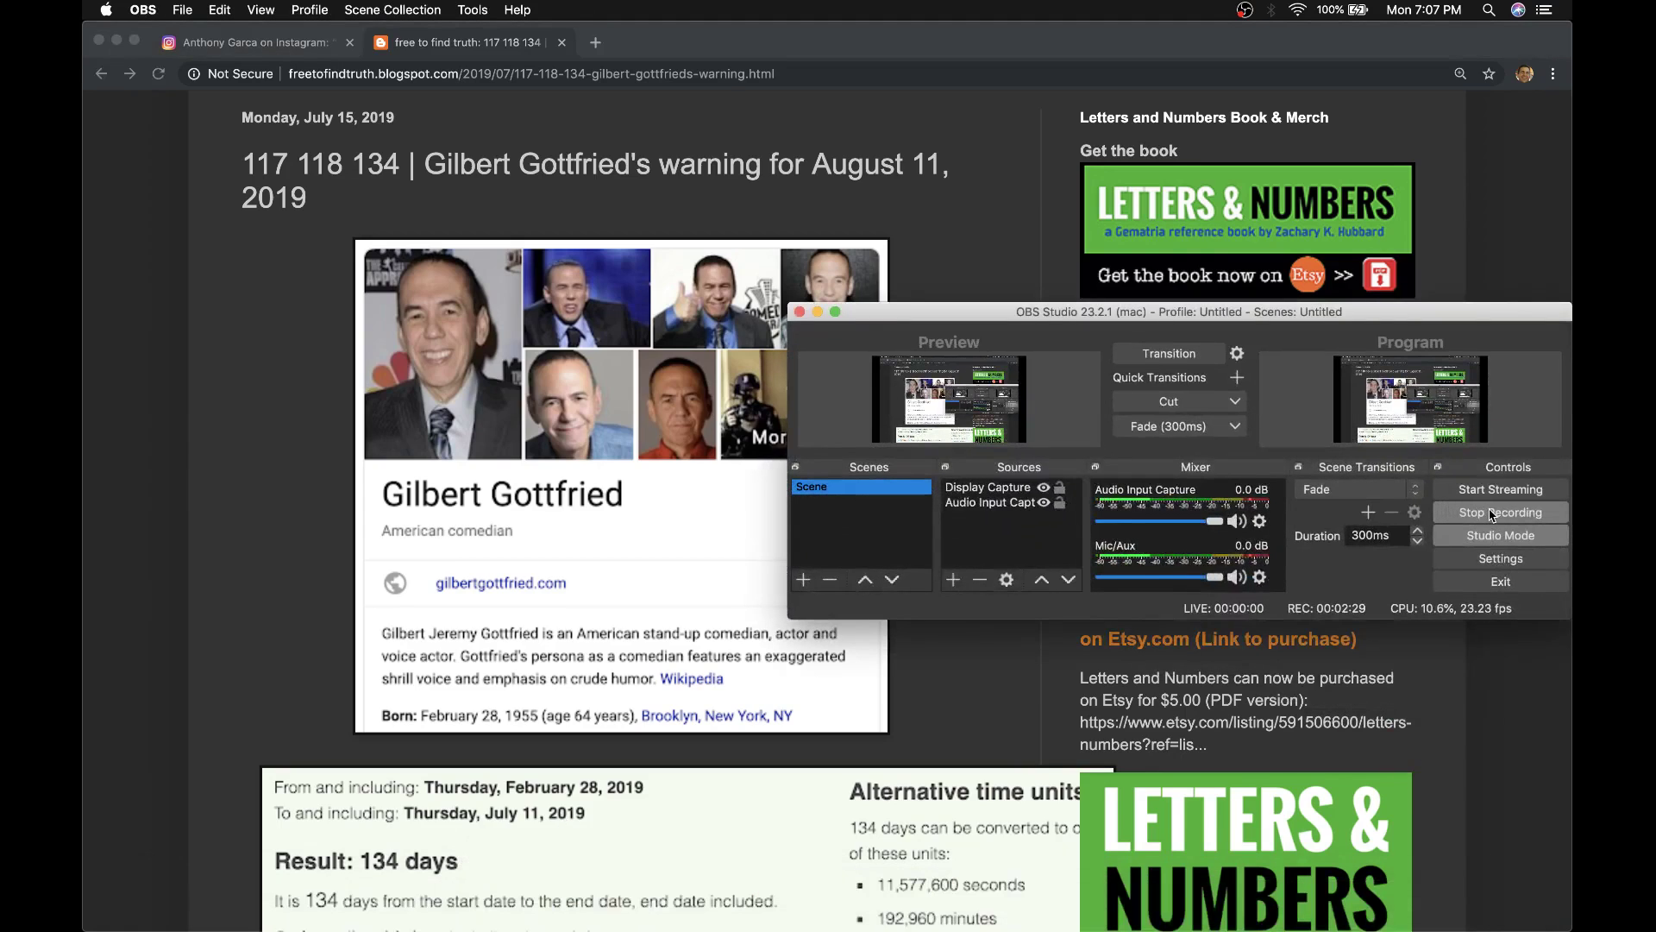